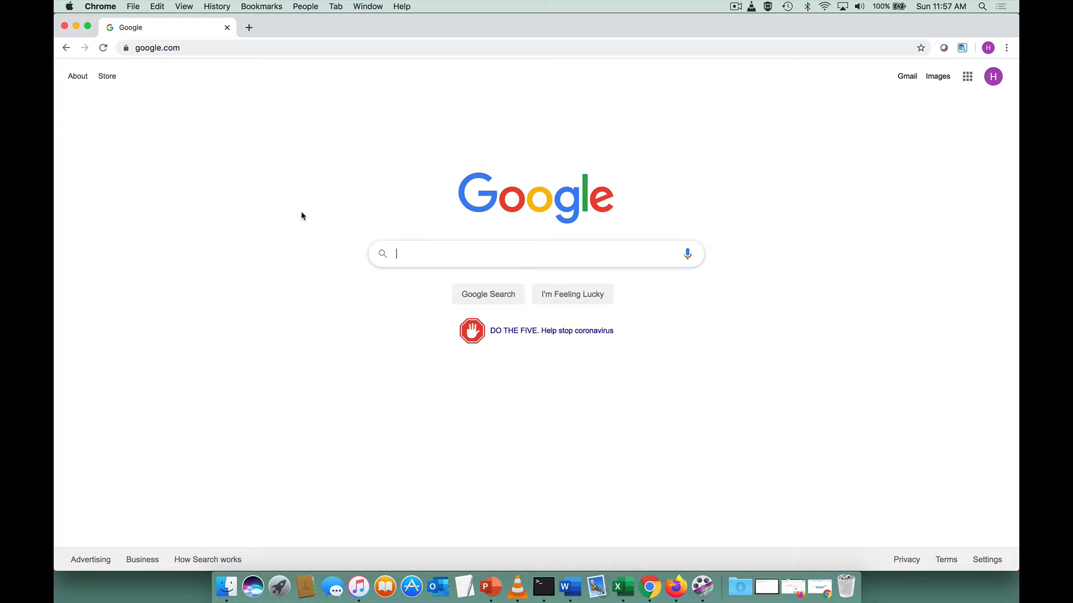
Step: Open Google Forms from the Google apps list
{"action": "left_click", "coordinate": [227, 148]}
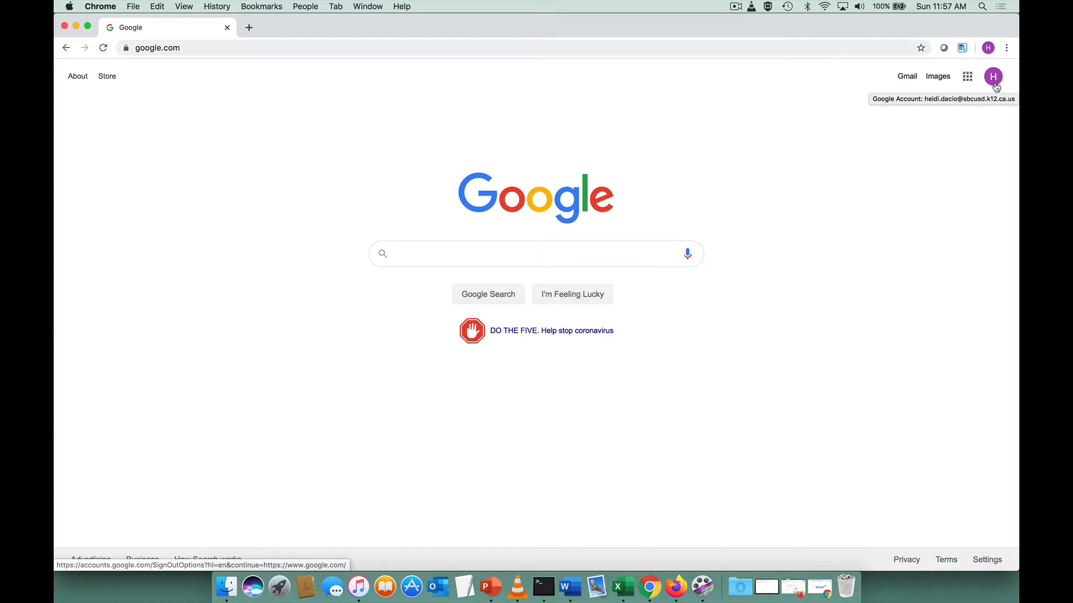
{"action": "left_click", "coordinate": [965, 80]}
{"action": "scroll", "coordinate": [996, 184], "scroll_direction": "down", "scroll_amount": 5}
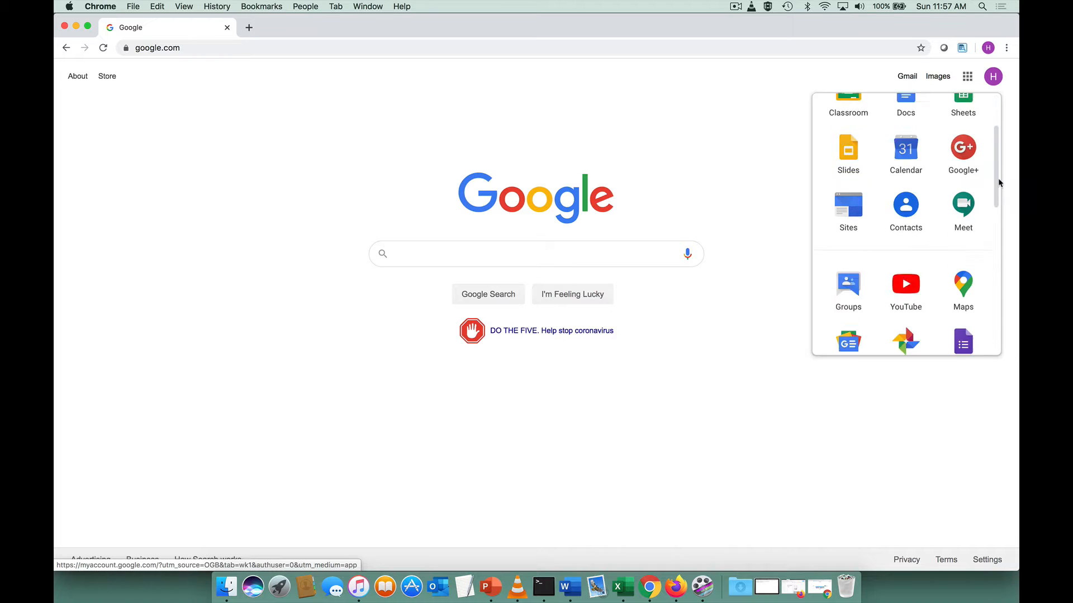
{"action": "scroll", "coordinate": [1000, 205], "scroll_direction": "down", "scroll_amount": 3}
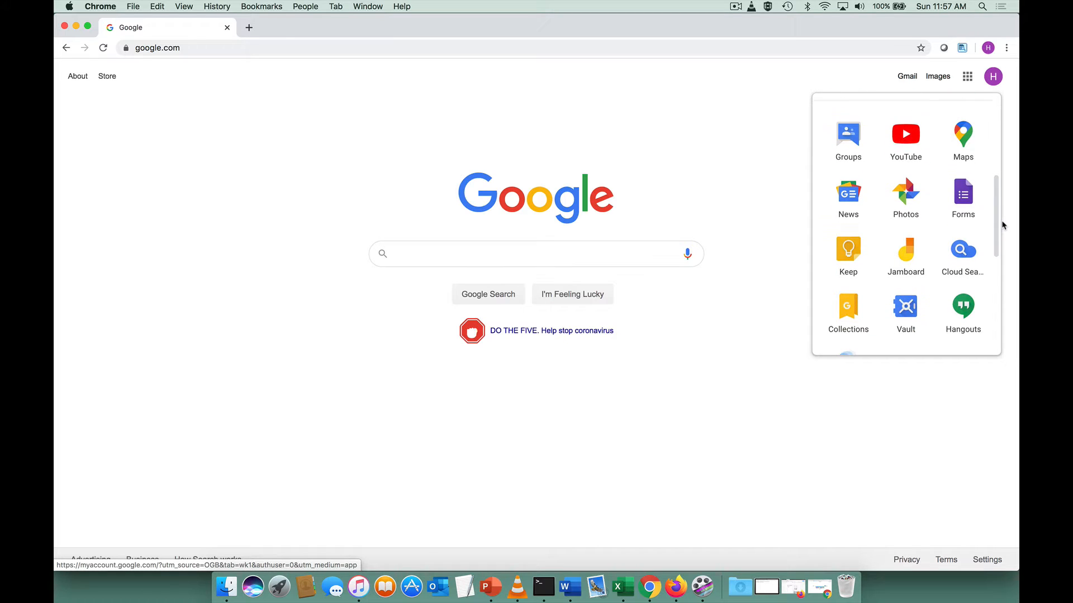
{"action": "left_click", "coordinate": [965, 186]}
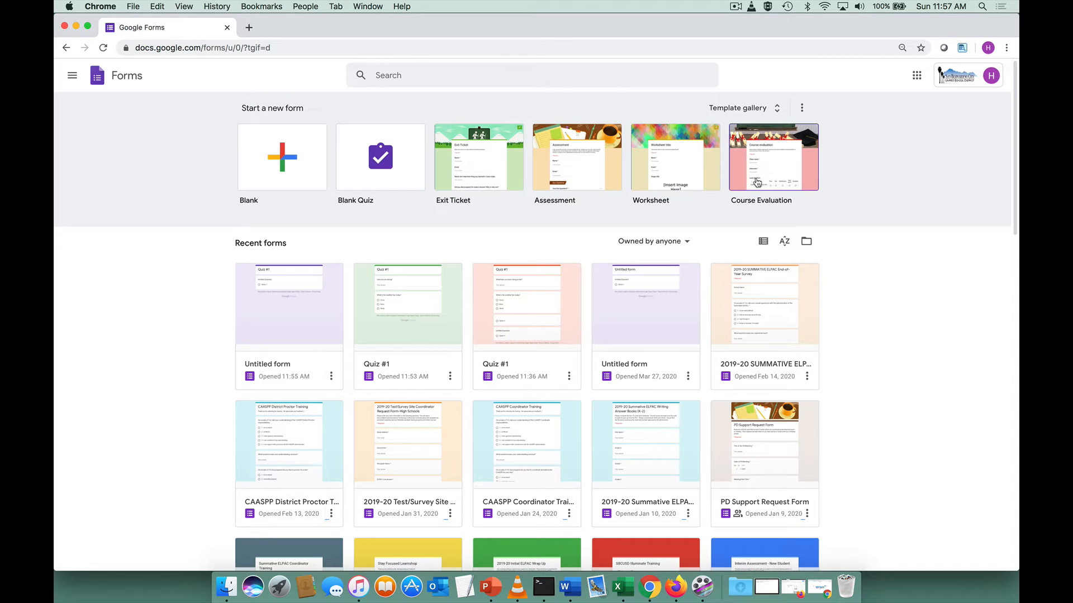
Step: Create a new blank form and title it "Quiz #1"
{"action": "left_click", "coordinate": [302, 188]}
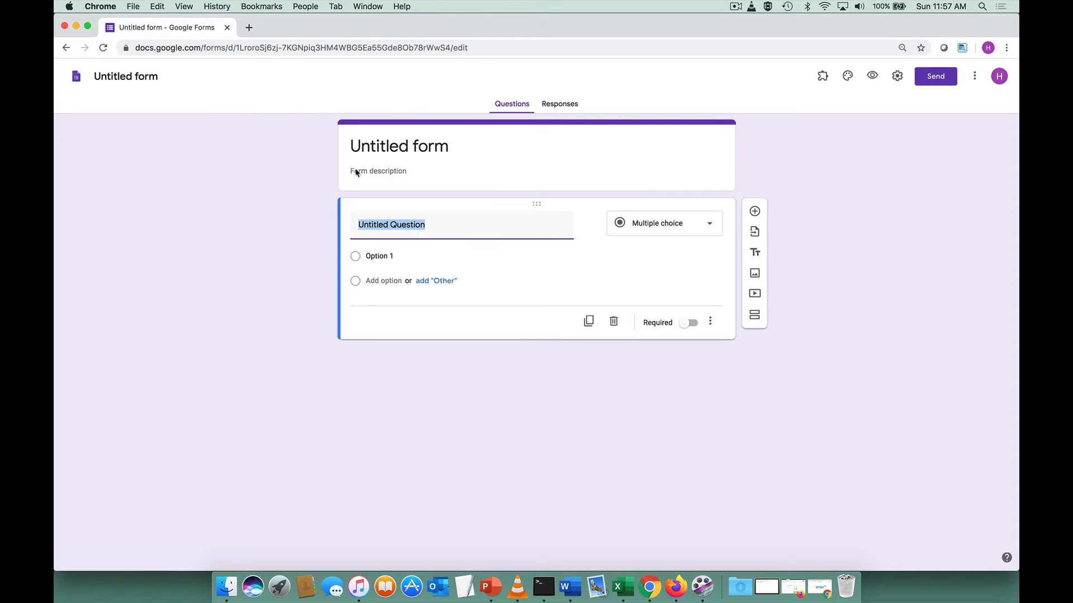
{"action": "left_click", "coordinate": [405, 147]}
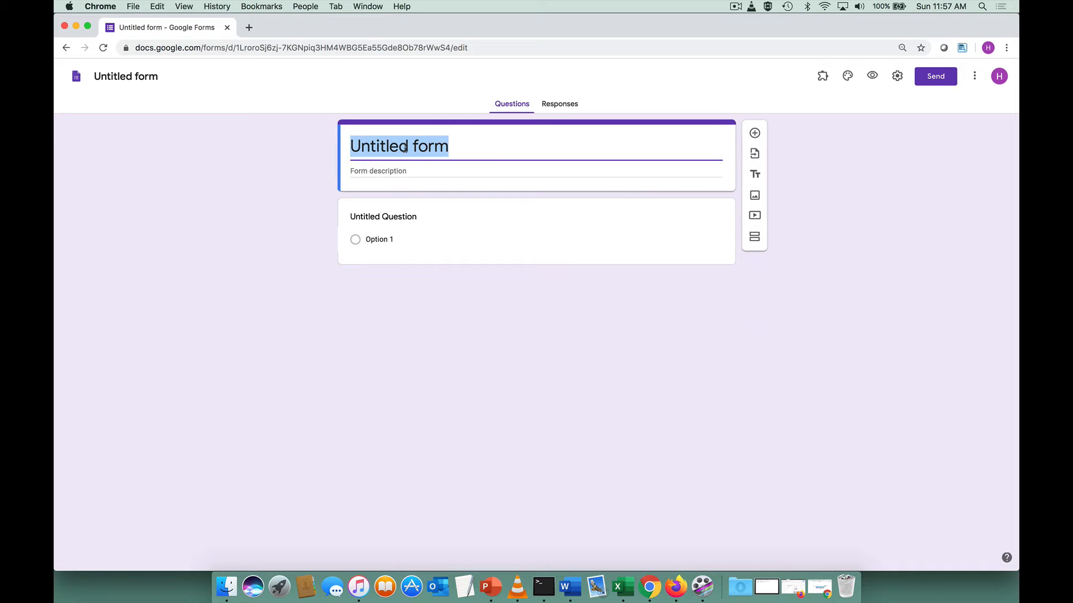
{"action": "type", "text": "Quiz #1"}
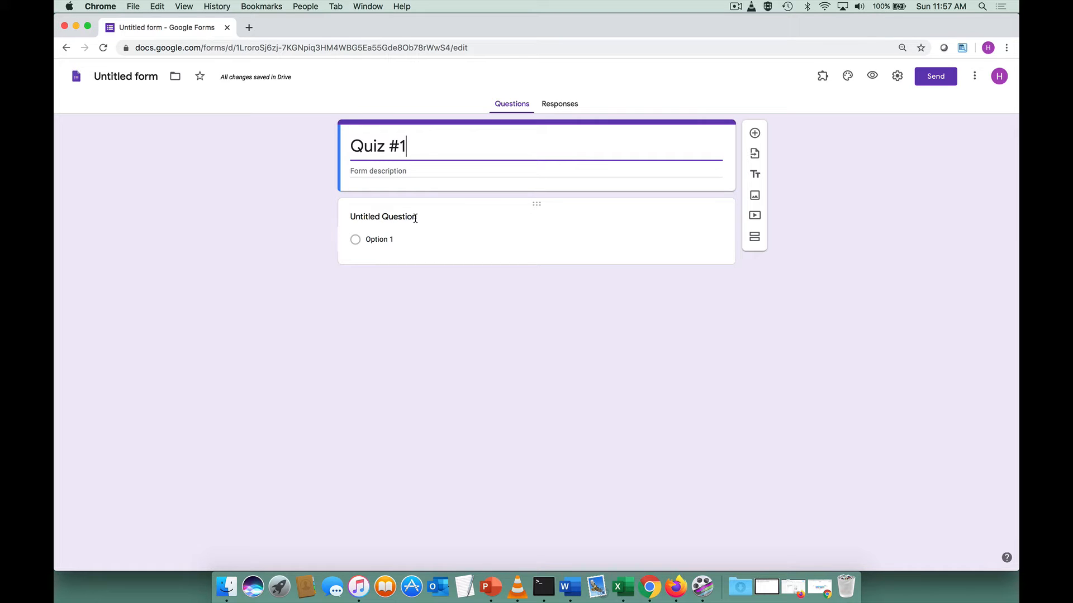
Step: Set the first question to Paragraph type with the text "How are you doing?" and make it required
{"action": "left_click", "coordinate": [415, 218]}
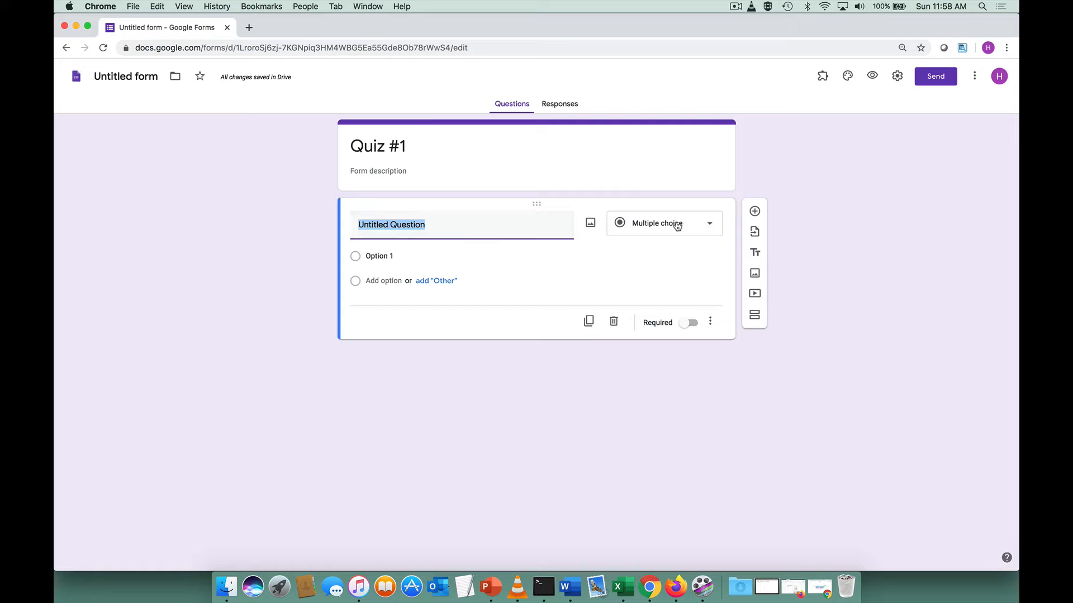
{"action": "left_click", "coordinate": [710, 226]}
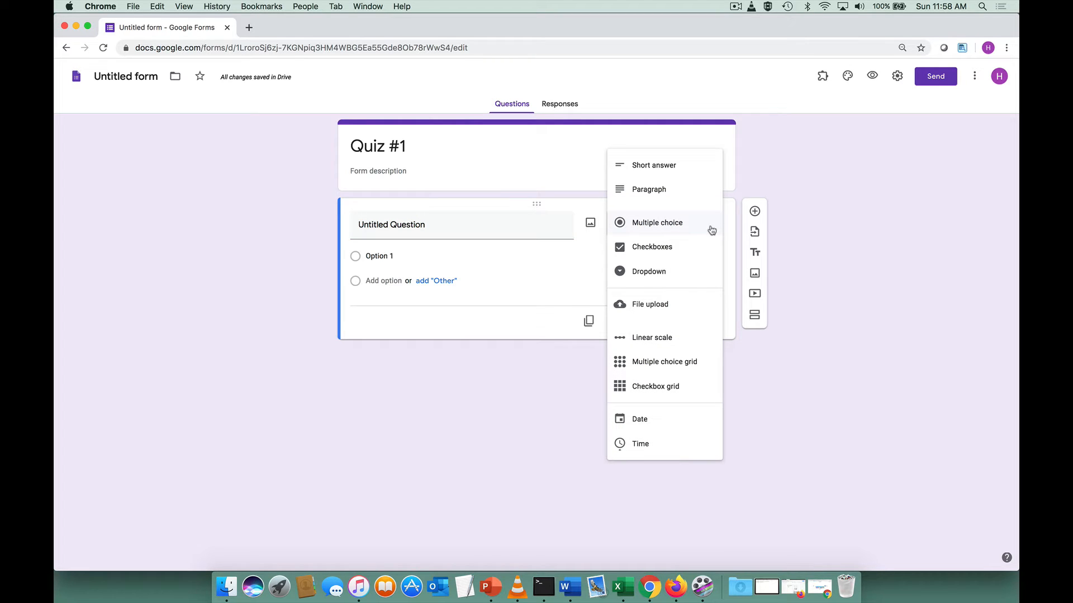
{"action": "left_click", "coordinate": [698, 198]}
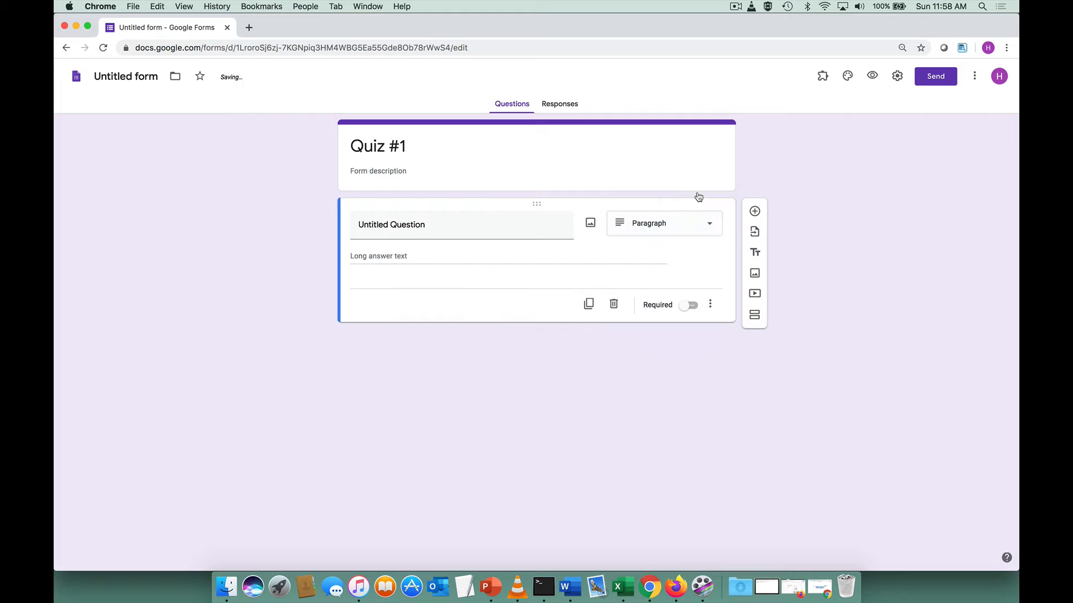
{"action": "left_click", "coordinate": [424, 226]}
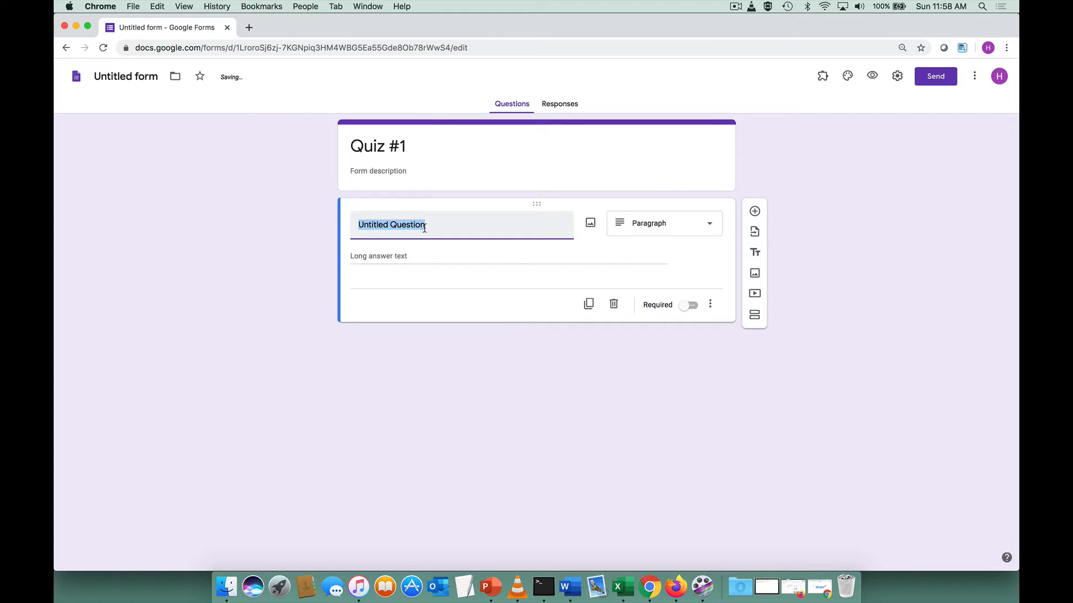
{"action": "type", "text": "How are you doing?"}
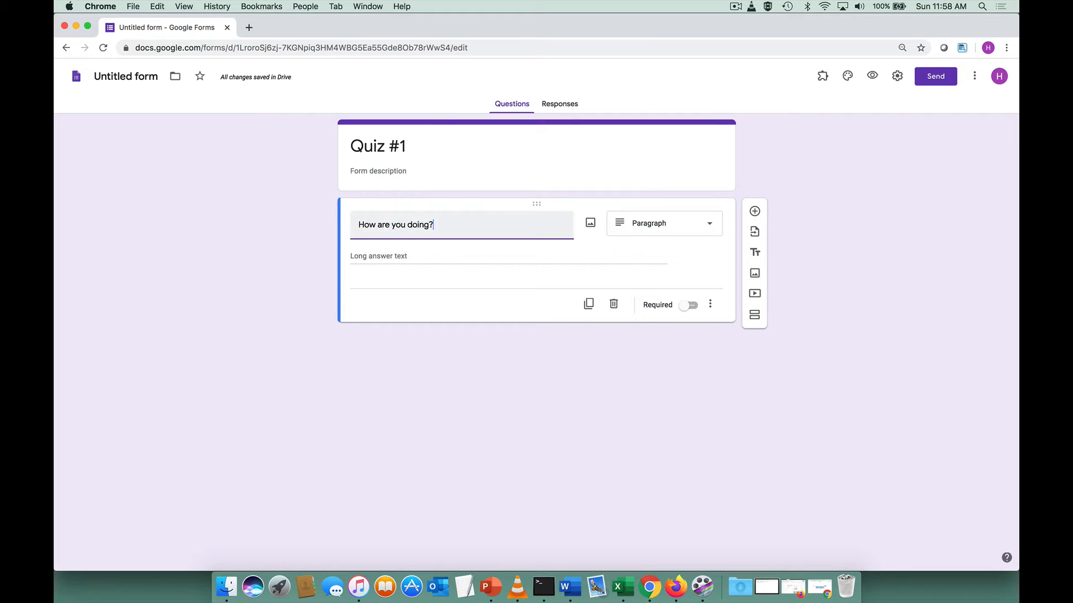
{"action": "left_click", "coordinate": [446, 261]}
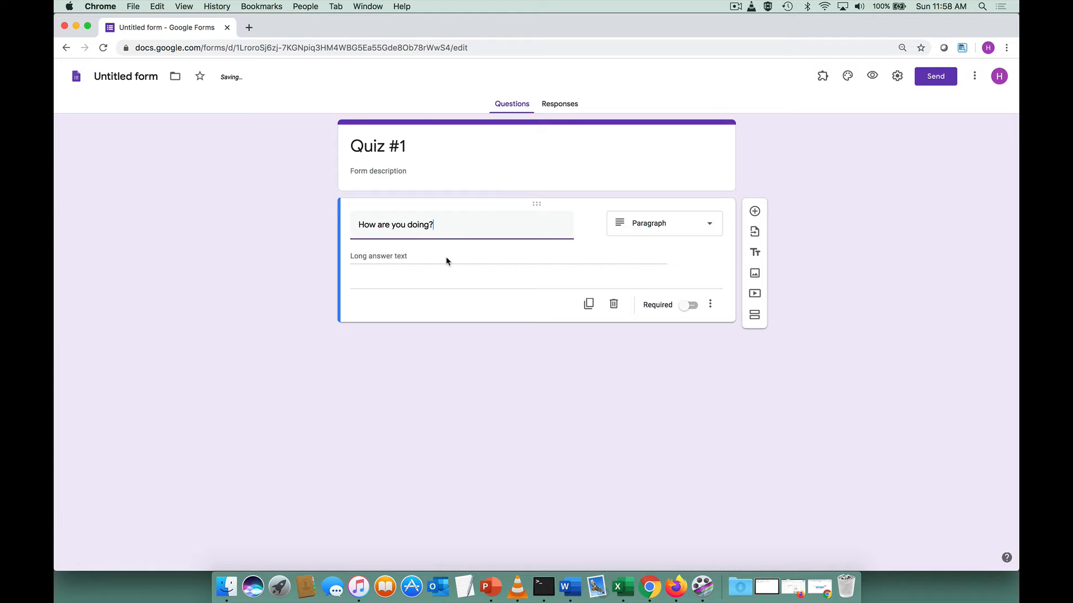
{"action": "left_click", "coordinate": [688, 306]}
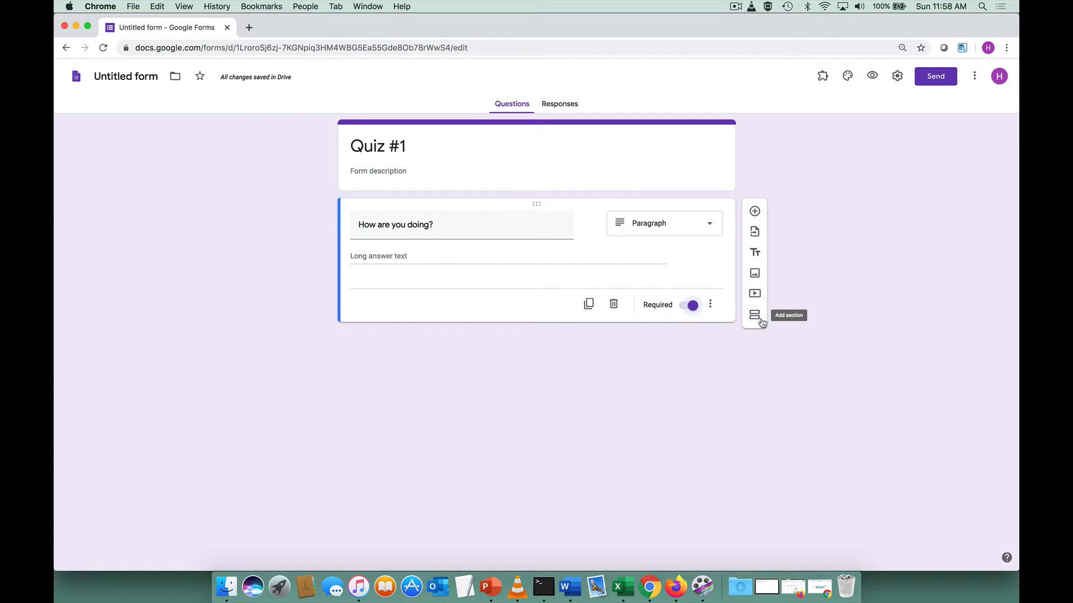
Step: Add a multiple choice question "How is the weather today?" with the options Sunny, Rainy and Windy
{"action": "left_click", "coordinate": [755, 212]}
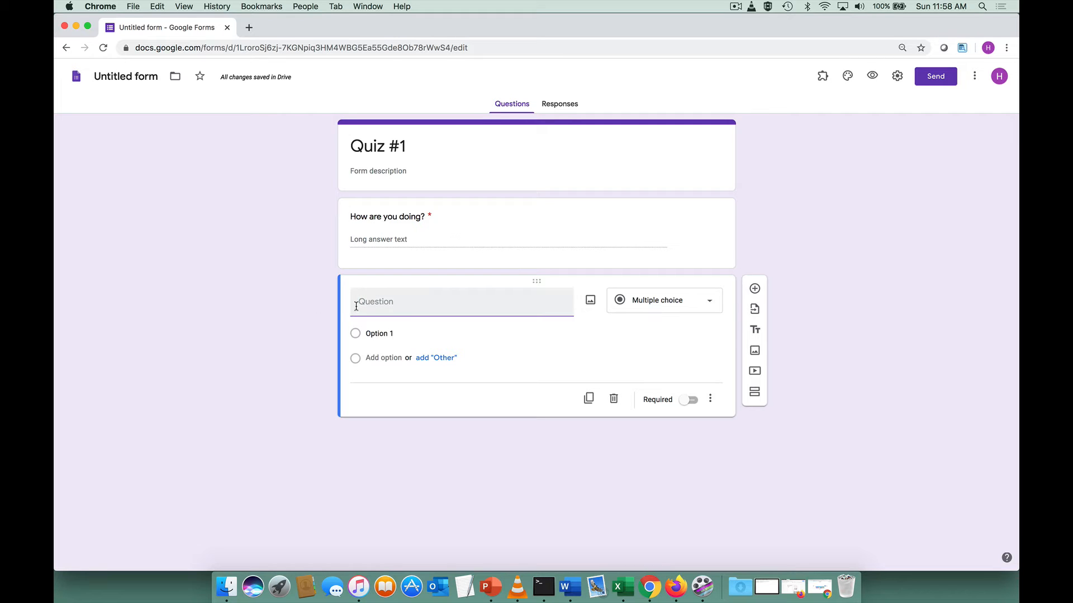
{"action": "type", "text": "How is the weather today?"}
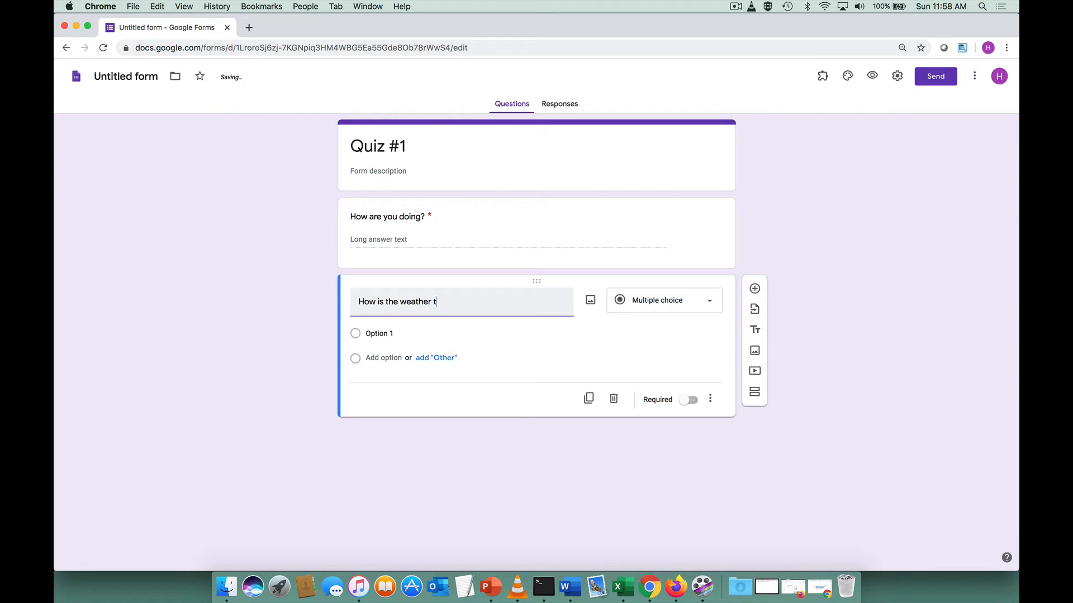
{"action": "left_click", "coordinate": [394, 331]}
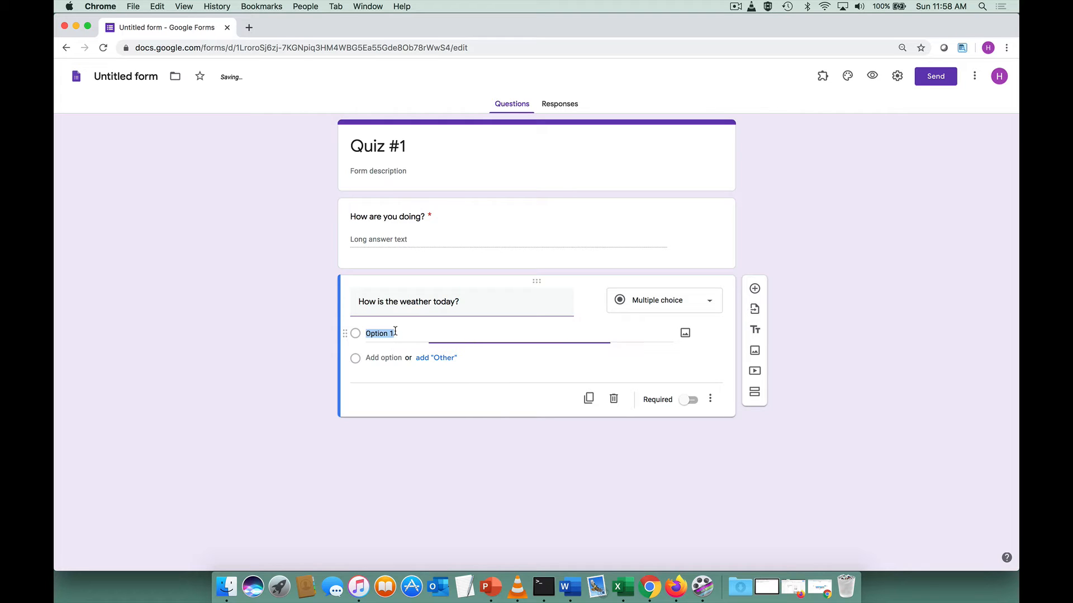
{"action": "type", "text": "Sunny"}
{"action": "key", "text": "Return"}
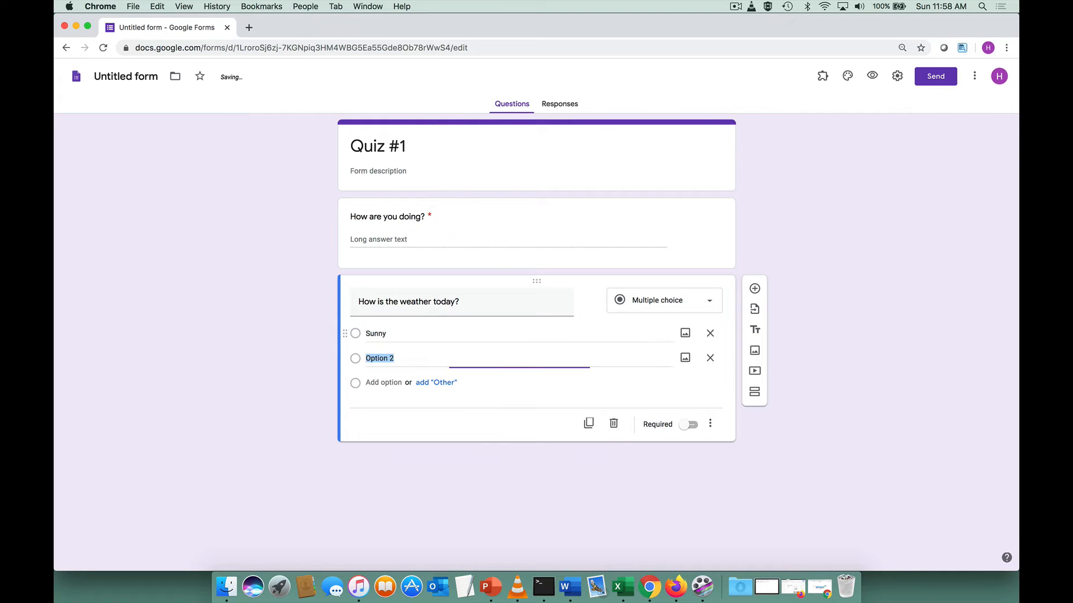
{"action": "type", "text": "Rainy"}
{"action": "key", "text": "Return"}
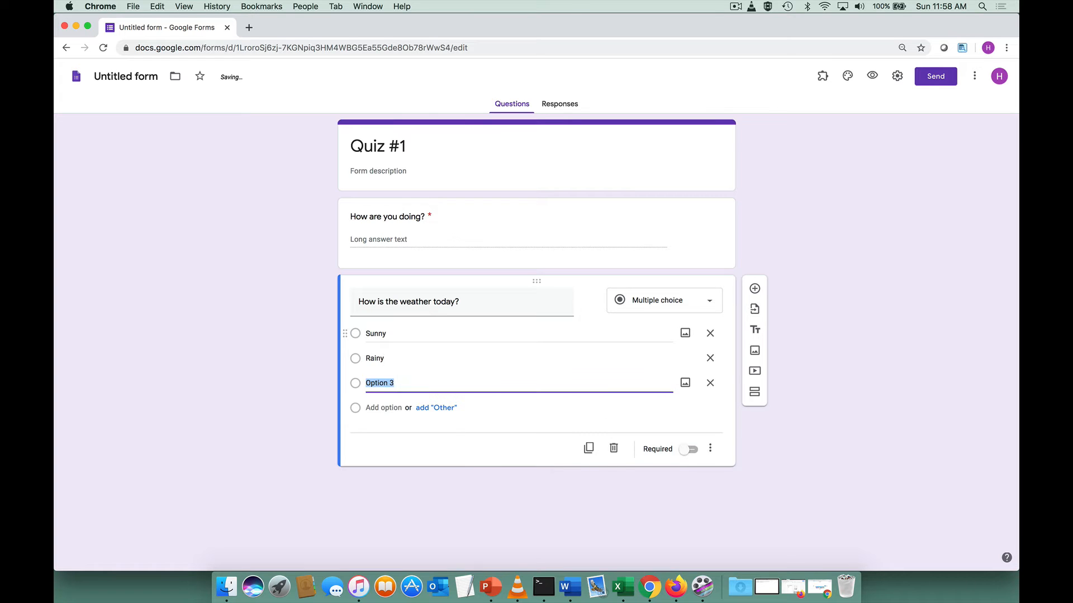
{"action": "type", "text": "Windy"}
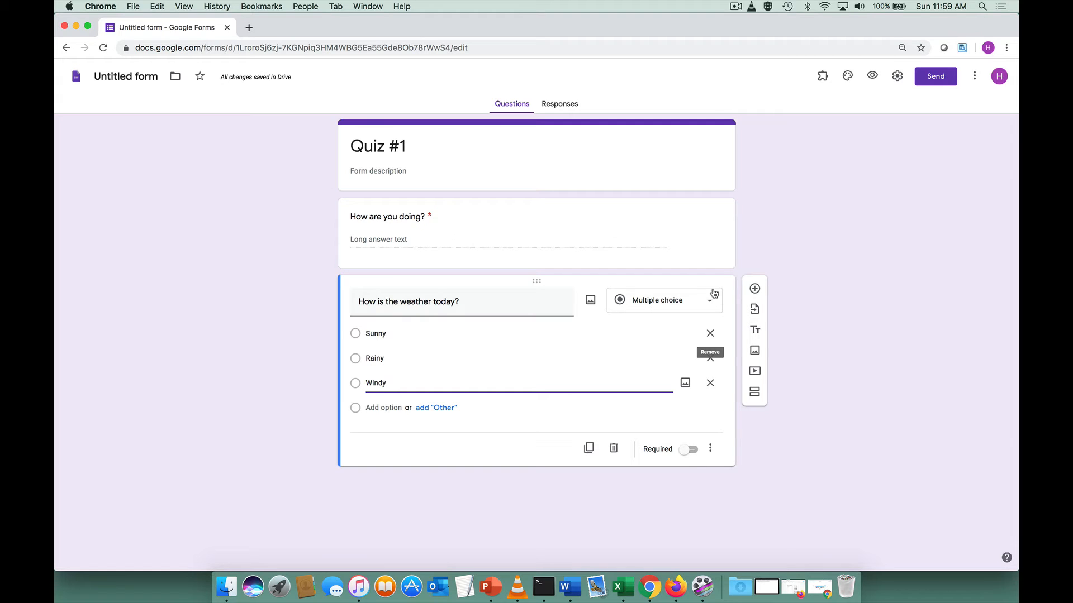
Step: Change the form's theme color to orange-red and its background to the darkest matching shade
{"action": "left_click", "coordinate": [847, 82]}
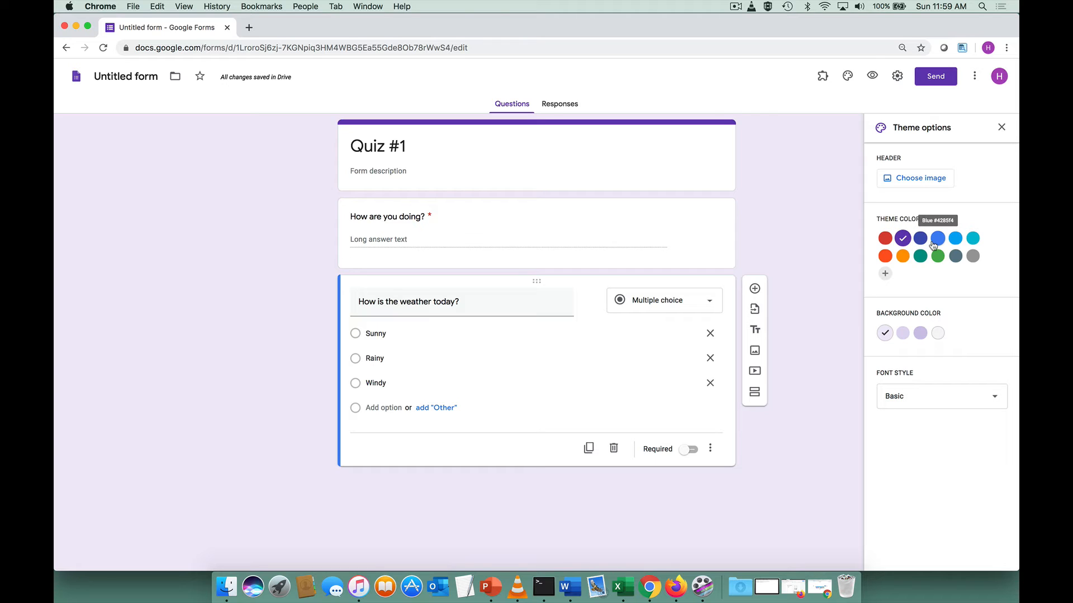
{"action": "left_click", "coordinate": [891, 258]}
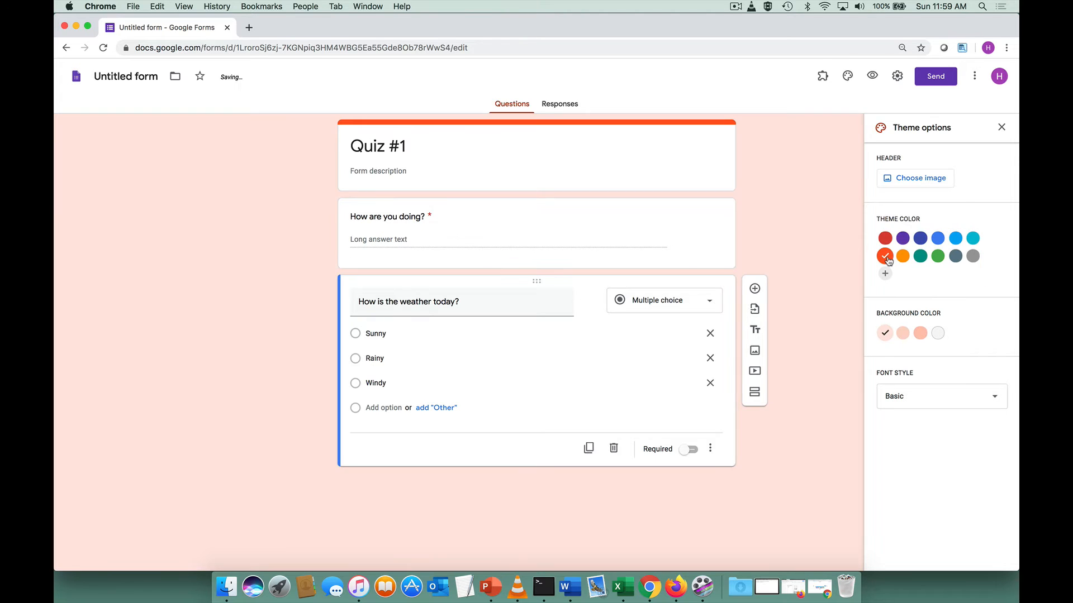
{"action": "left_click", "coordinate": [921, 335]}
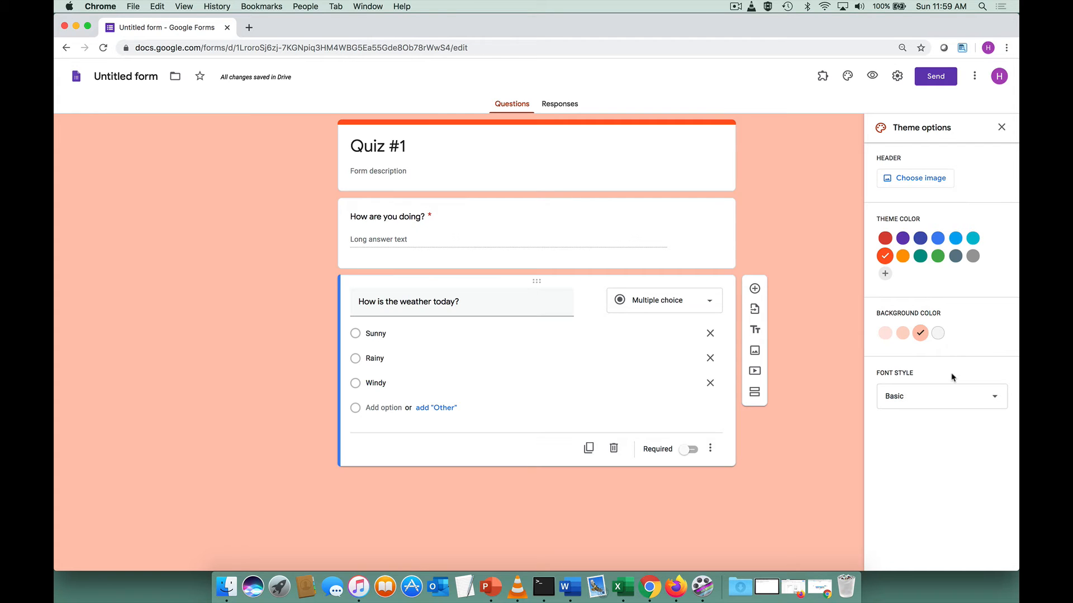
Step: Preview the form as respondents see it and review its General, Presentation and Quizzes settings without changing them
{"action": "left_click", "coordinate": [873, 77]}
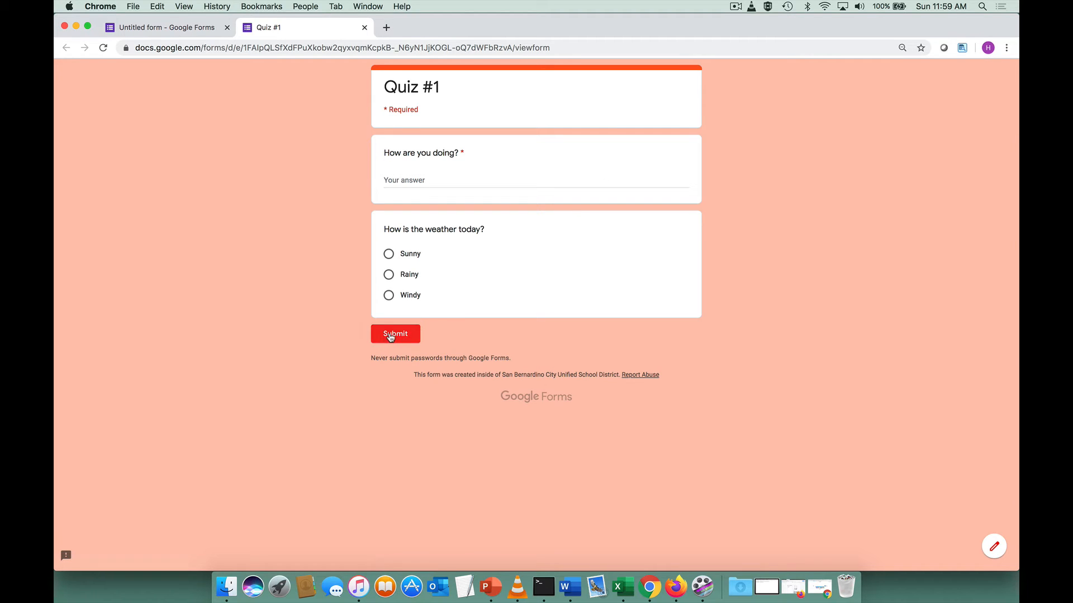
{"action": "left_click", "coordinate": [205, 28]}
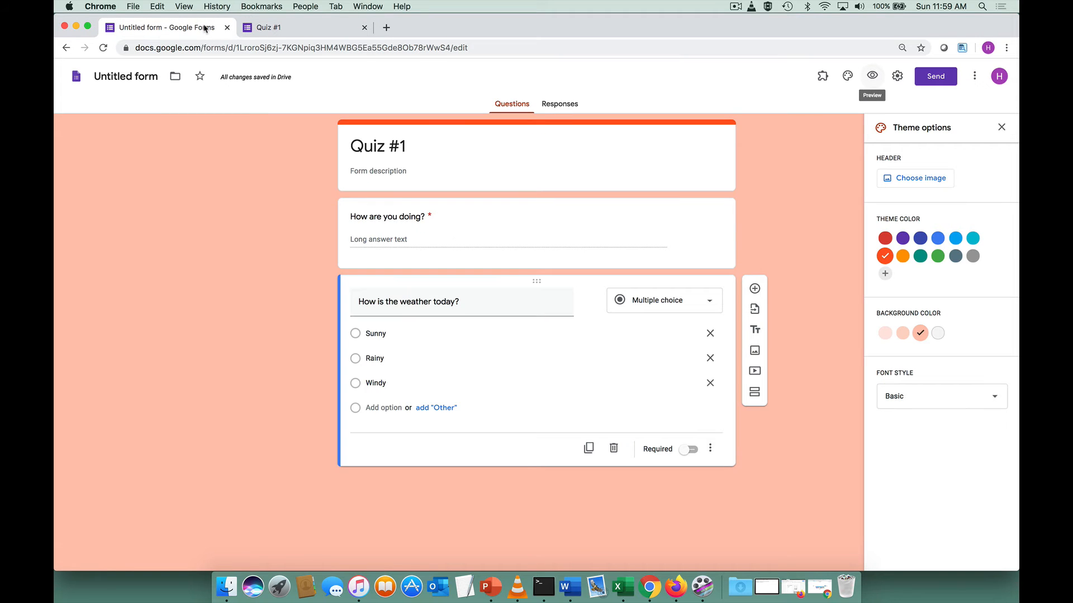
{"action": "left_click", "coordinate": [897, 77]}
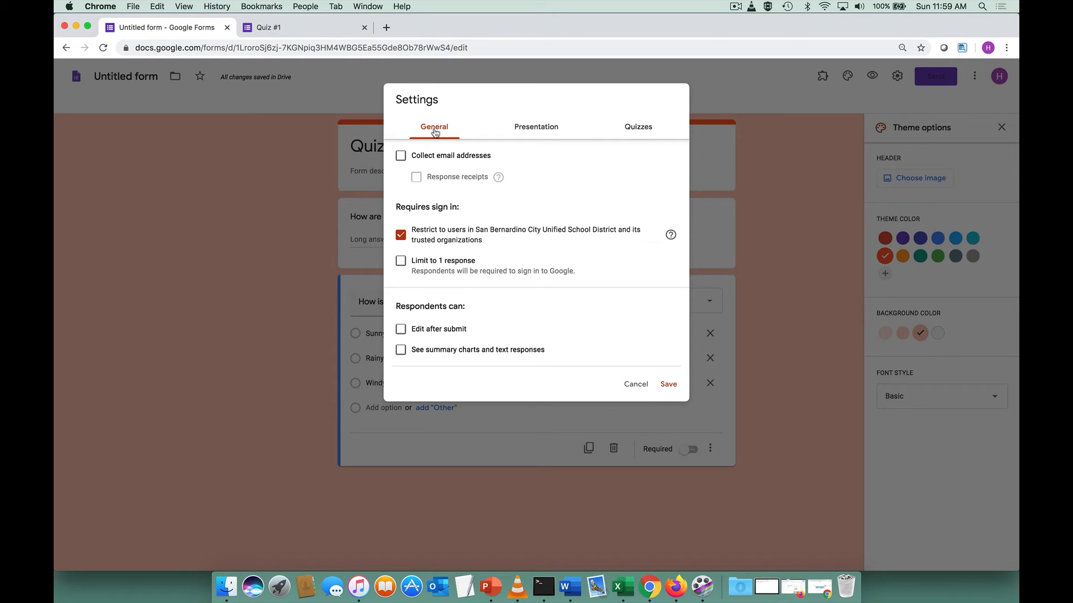
{"action": "left_click", "coordinate": [549, 132]}
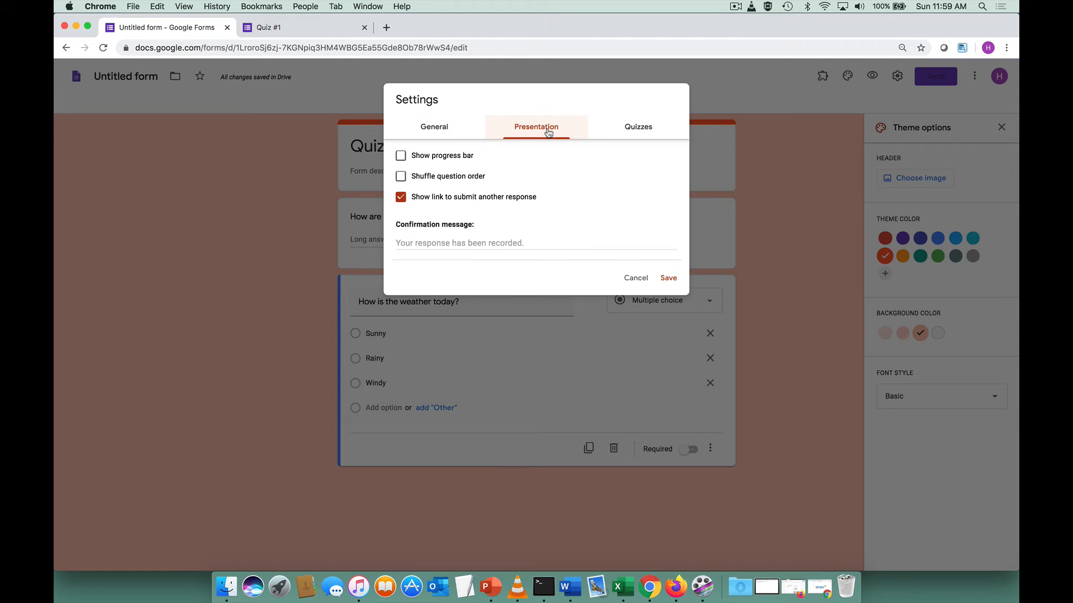
{"action": "left_click", "coordinate": [632, 129]}
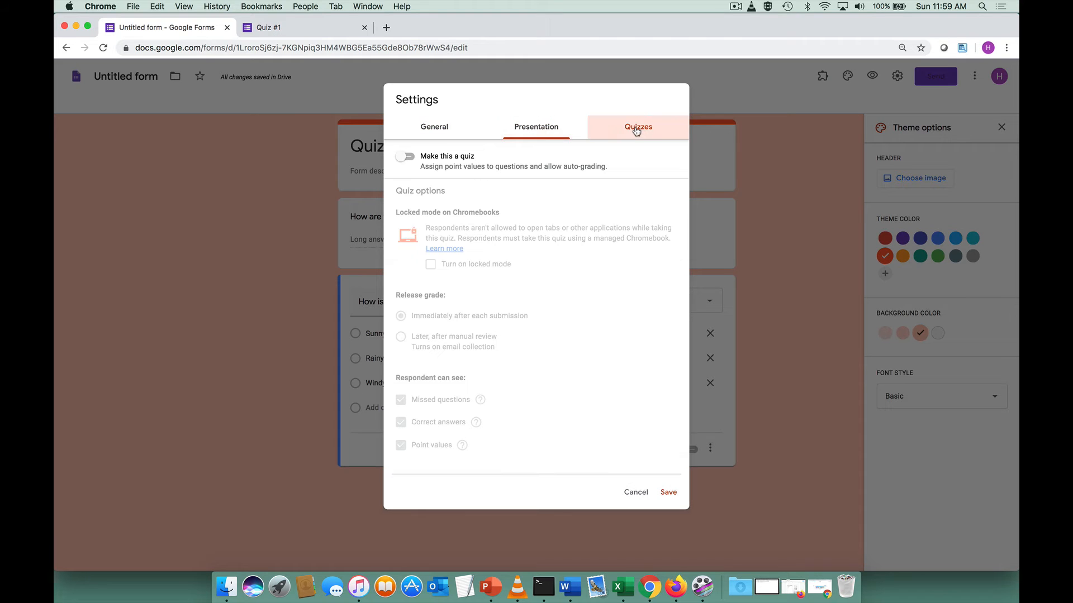
{"action": "left_click", "coordinate": [650, 492]}
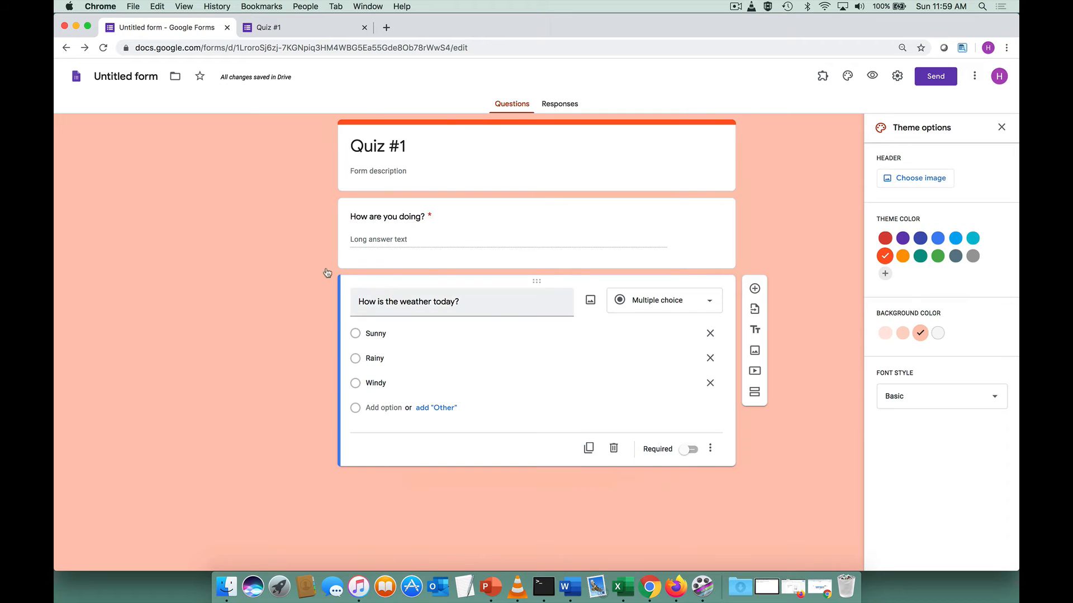
Step: Rename the untitled form file to "Quiz #1" and copy its shortened sharing link
{"action": "left_click", "coordinate": [133, 75]}
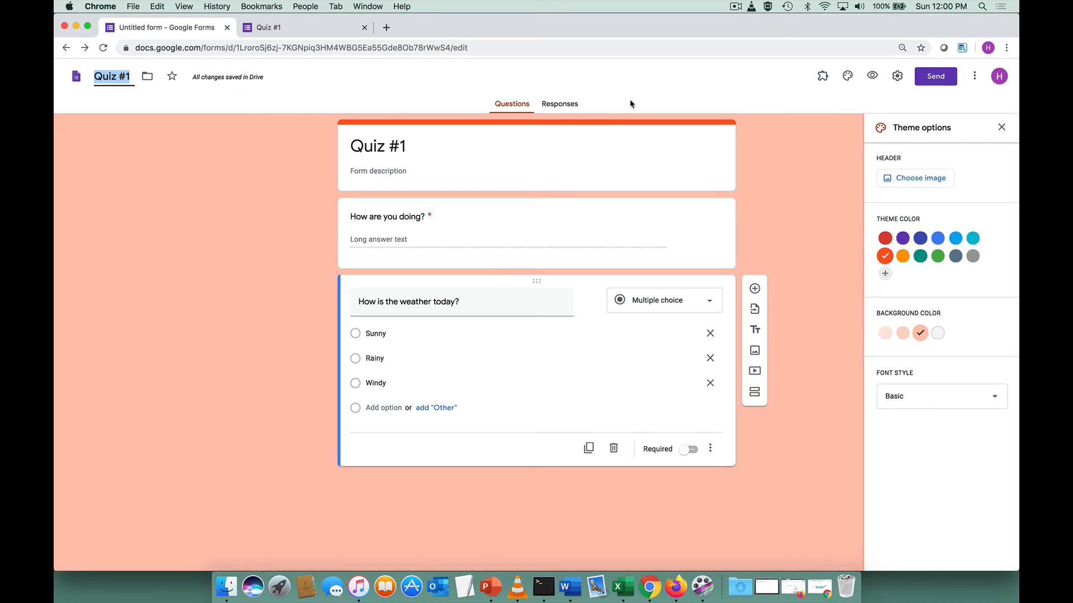
{"action": "left_click", "coordinate": [944, 78]}
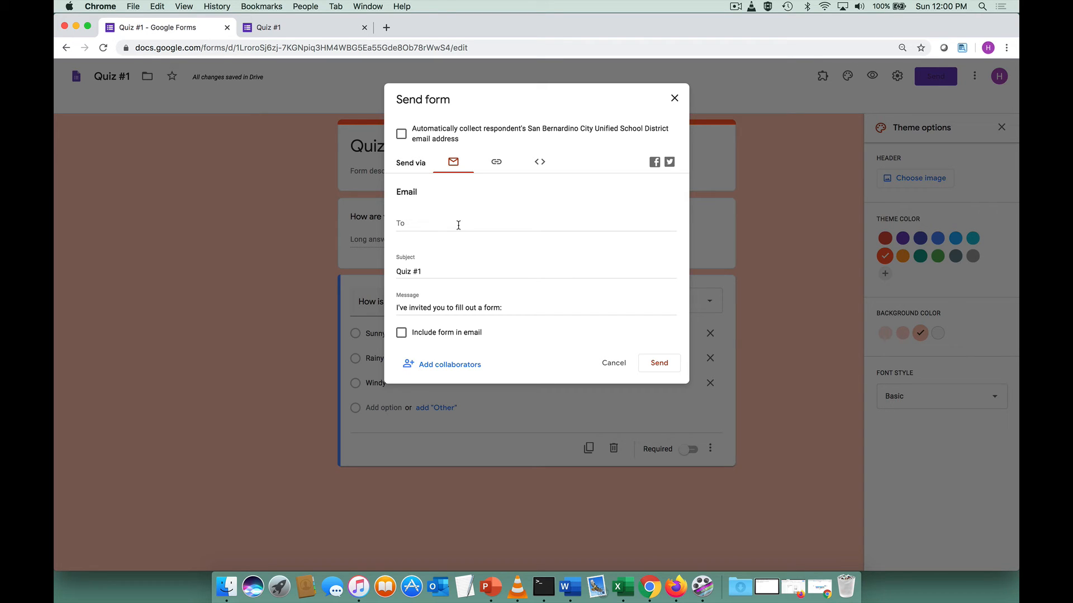
{"action": "left_click", "coordinate": [497, 163]}
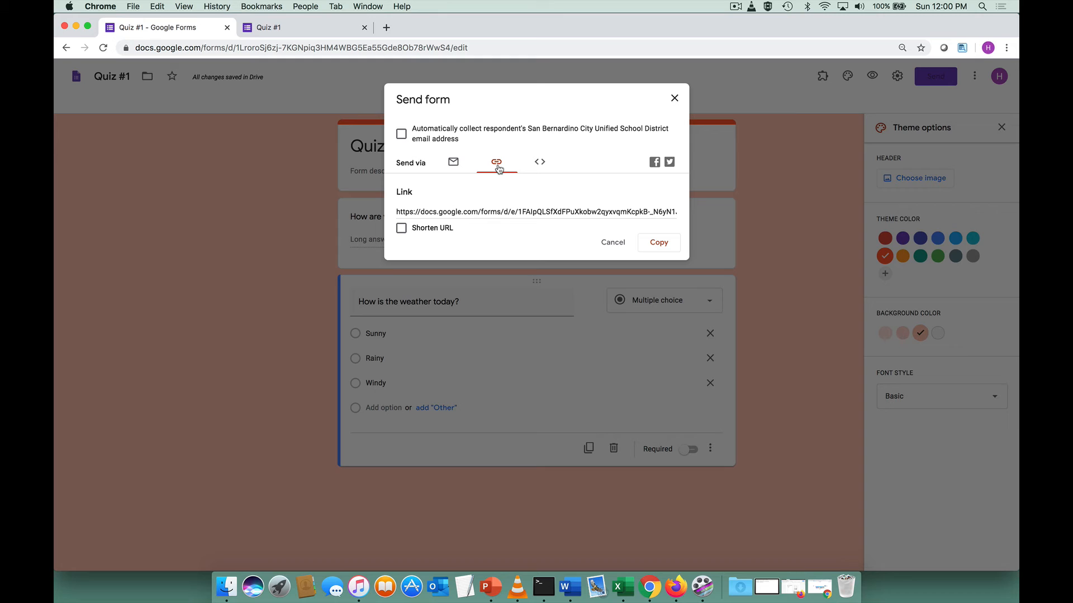
{"action": "left_click", "coordinate": [401, 229]}
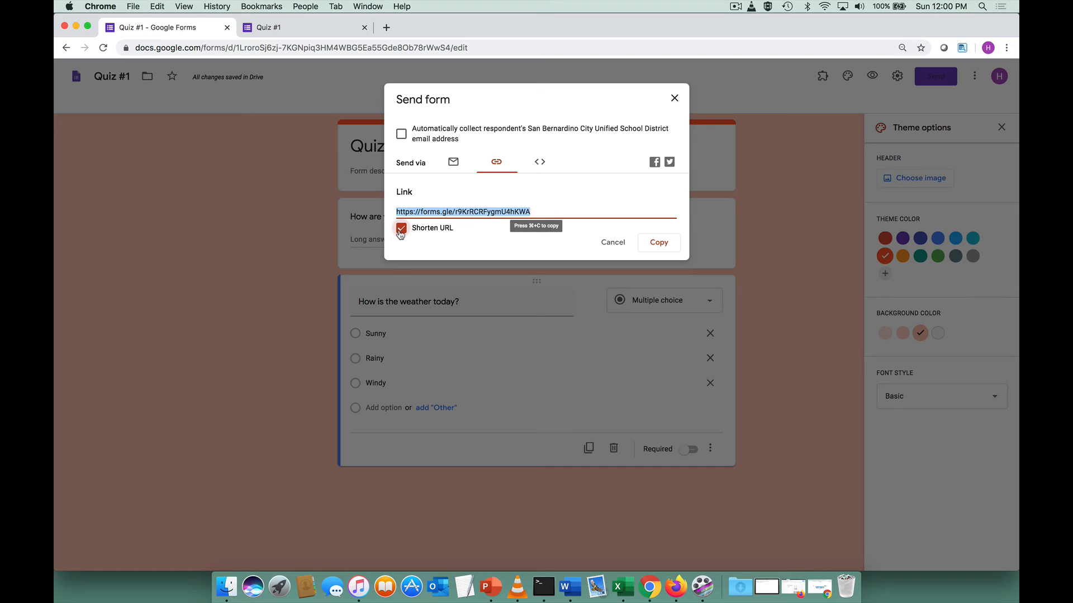
{"action": "left_click", "coordinate": [655, 247]}
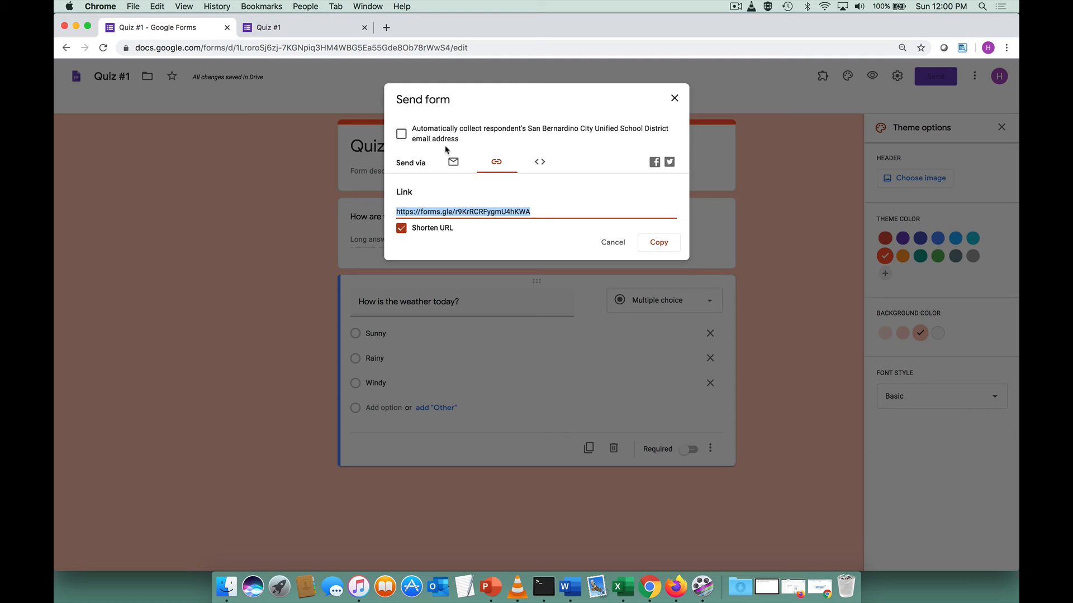
Step: Turn on automatic collection of respondents' email addresses in the sending options and close them
{"action": "left_click", "coordinate": [402, 135]}
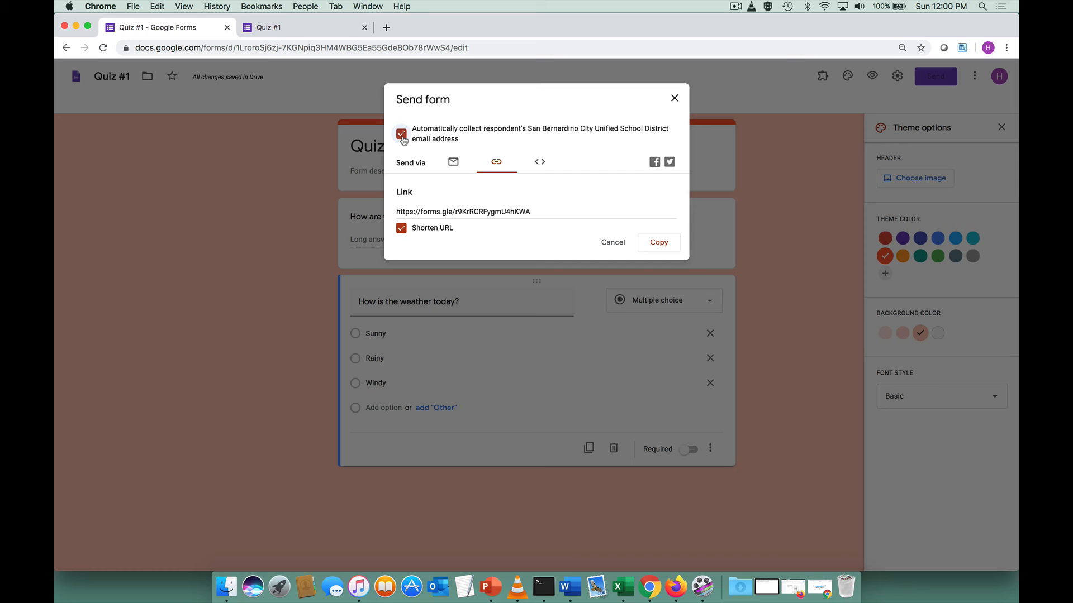
{"action": "left_click", "coordinate": [402, 135]}
{"action": "left_click", "coordinate": [402, 135]}
{"action": "left_click", "coordinate": [675, 99]}
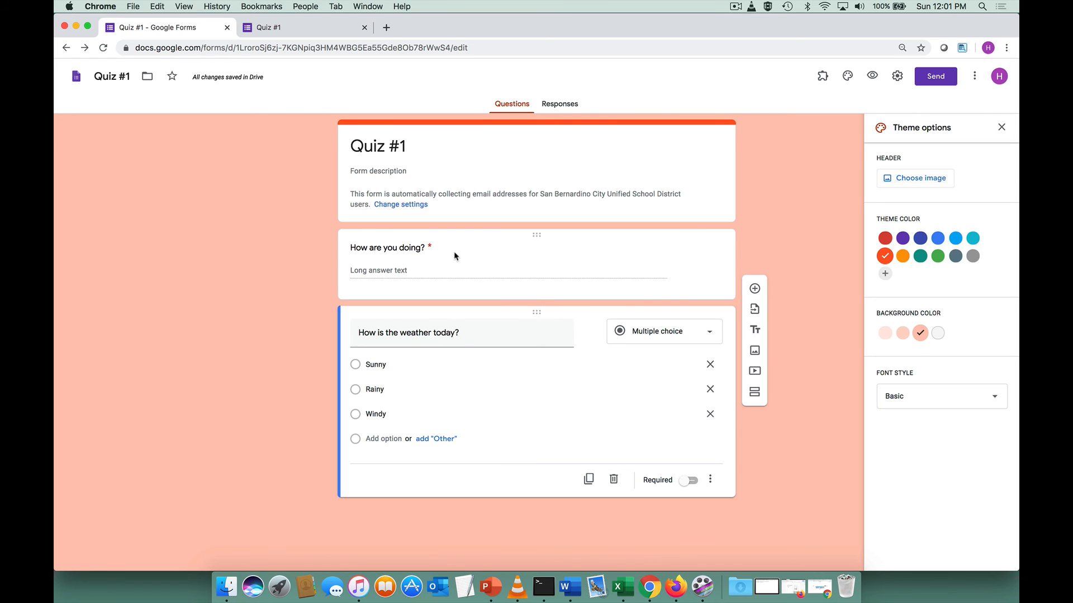
Step: Link the form's responses to a new spreadsheet named "Quiz #1 (Responses)"
{"action": "left_click", "coordinate": [570, 106]}
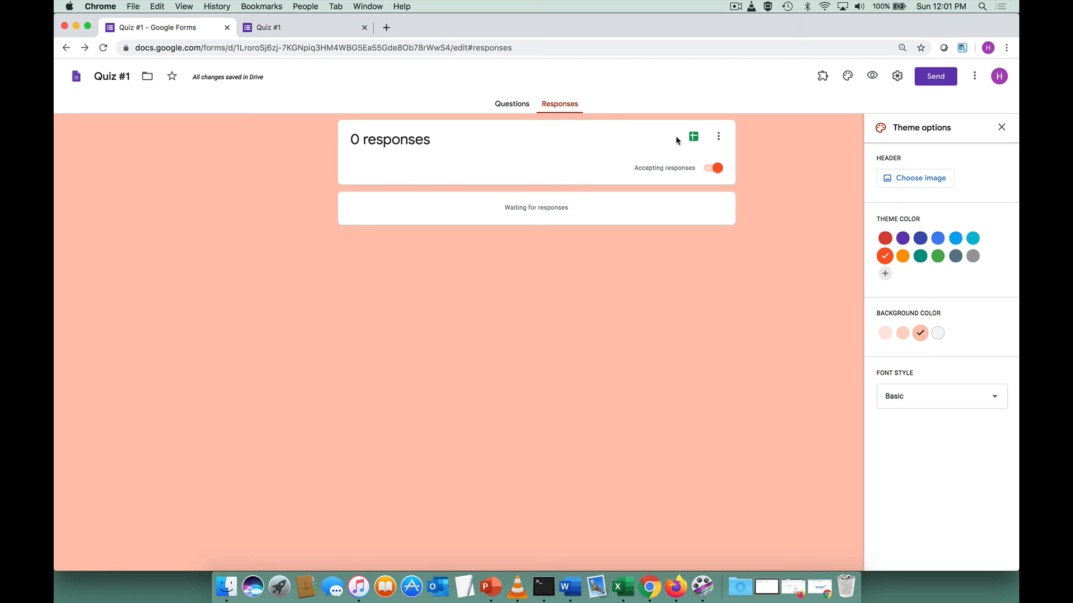
{"action": "left_click", "coordinate": [694, 138]}
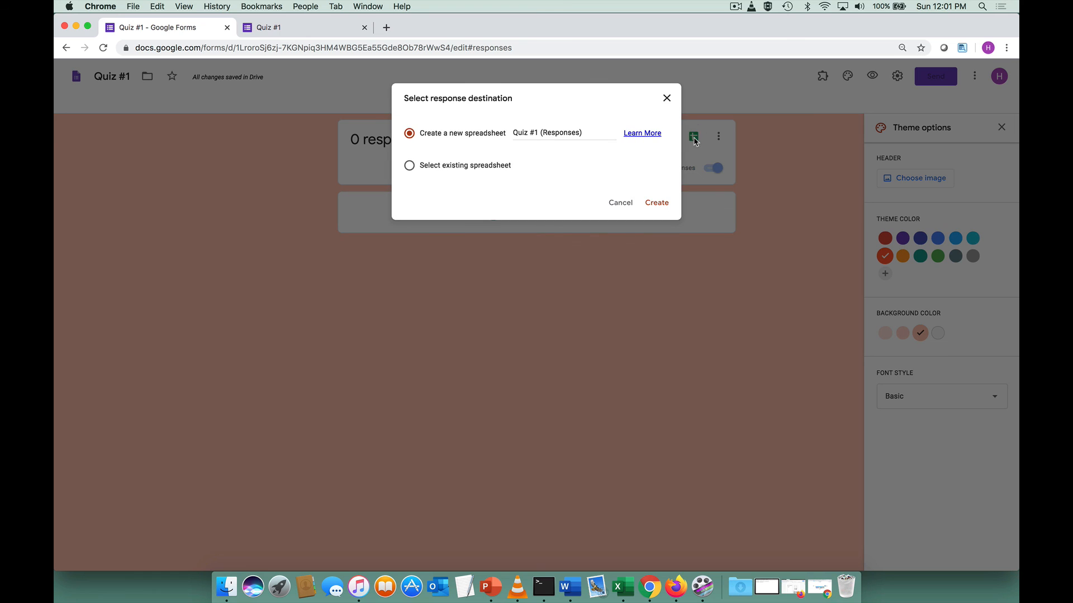
{"action": "left_click", "coordinate": [657, 203]}
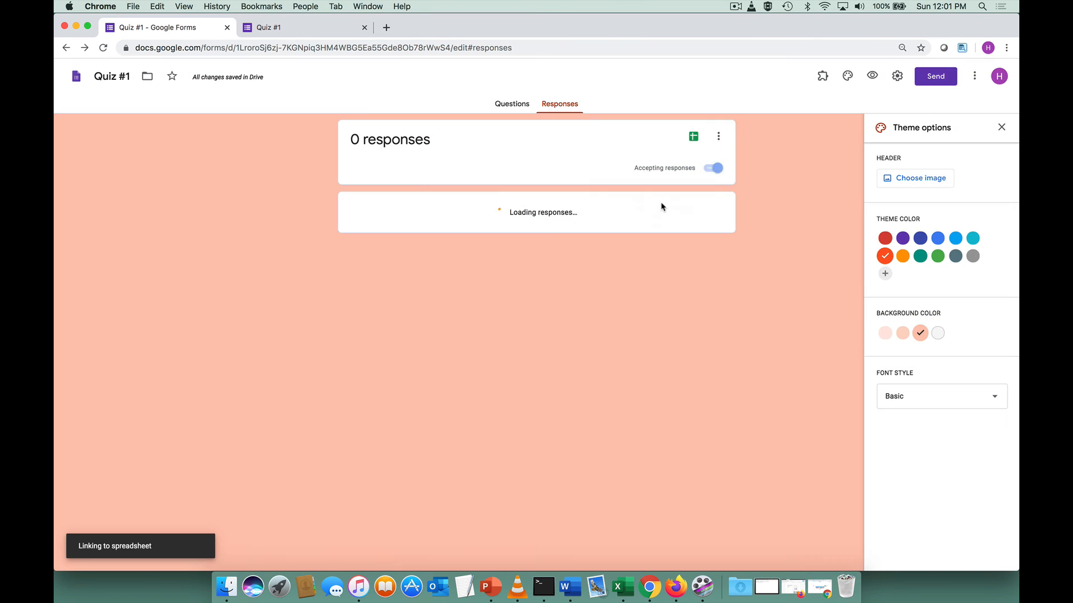